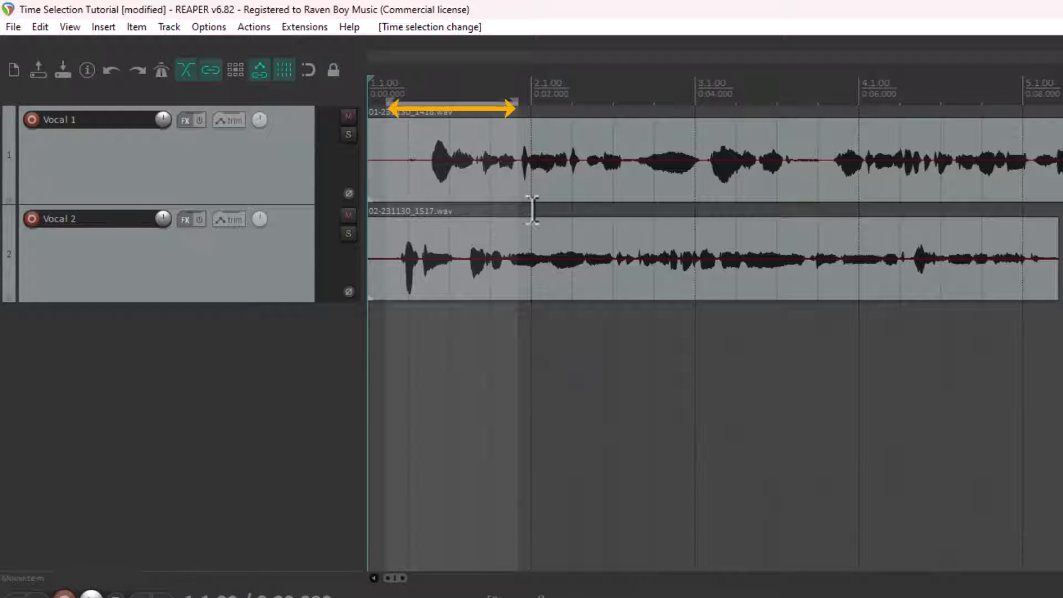
Step: Clear the existing time selection and place the edit cursor at about 0.87 s
{"action": "left_click", "coordinate": [470, 185]}
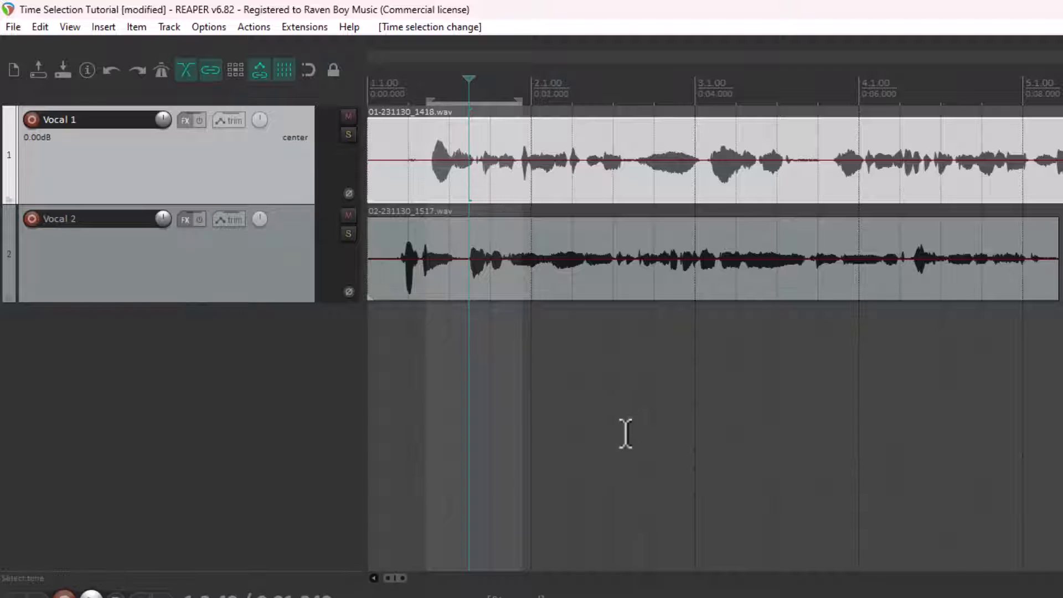
{"action": "left_click", "coordinate": [633, 416]}
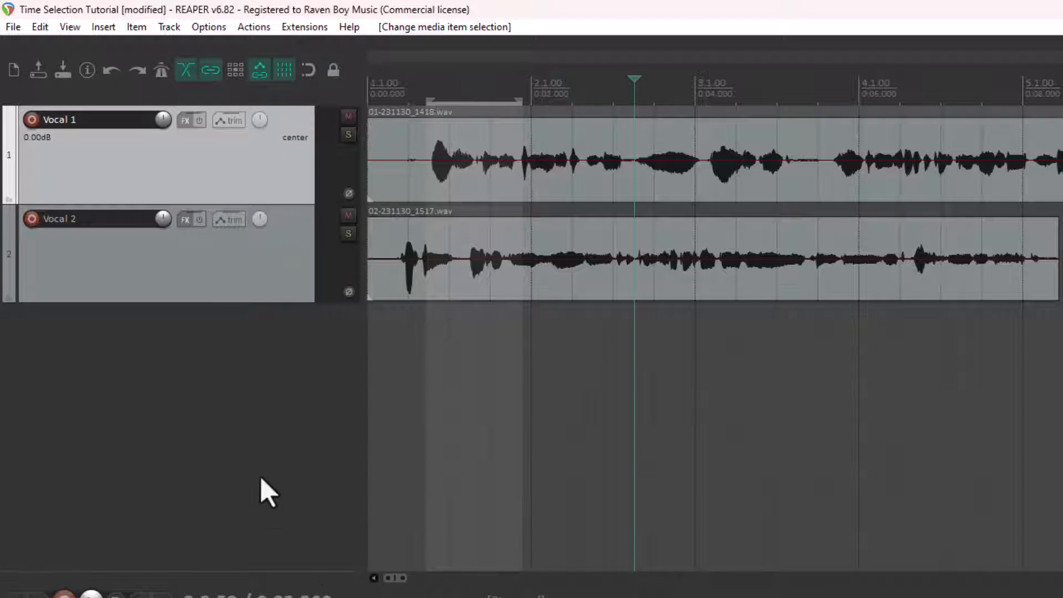
{"action": "key", "text": "Escape"}
{"action": "left_click", "coordinate": [438, 381]}
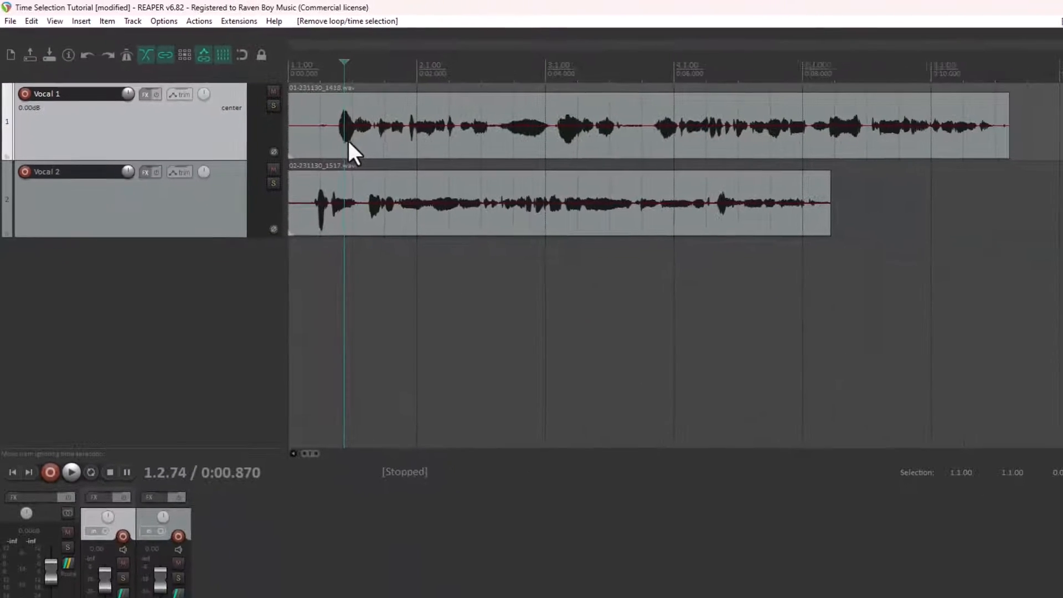
Step: Move the Vocal 1 item about 1.8 s later, return it to the project start, and deselect it
{"action": "left_click_drag", "start_coordinate": [340, 140], "coordinate": [460, 143]}
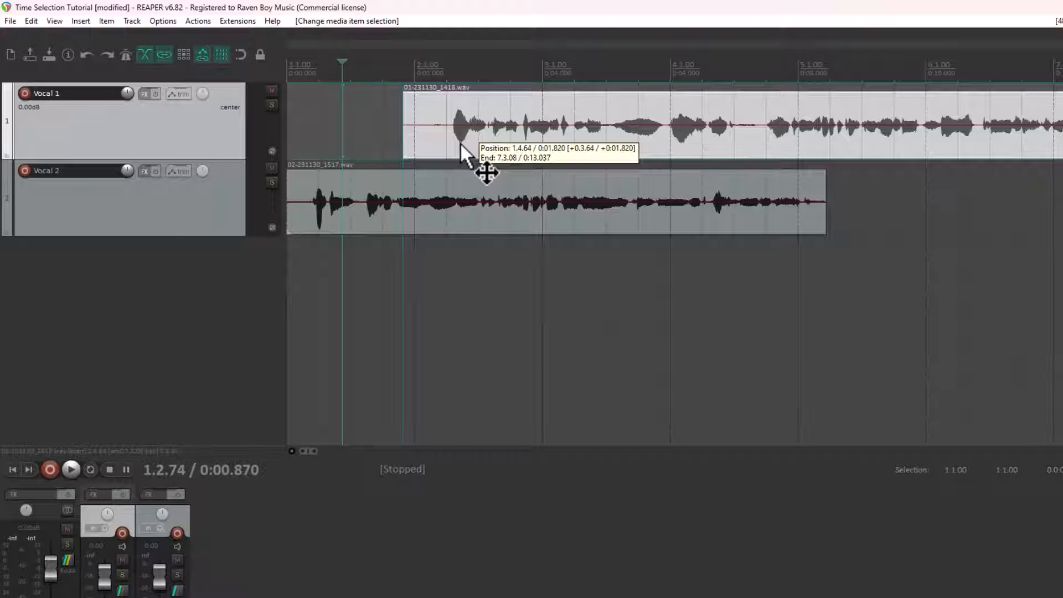
{"action": "left_click_drag", "start_coordinate": [460, 142], "coordinate": [344, 139]}
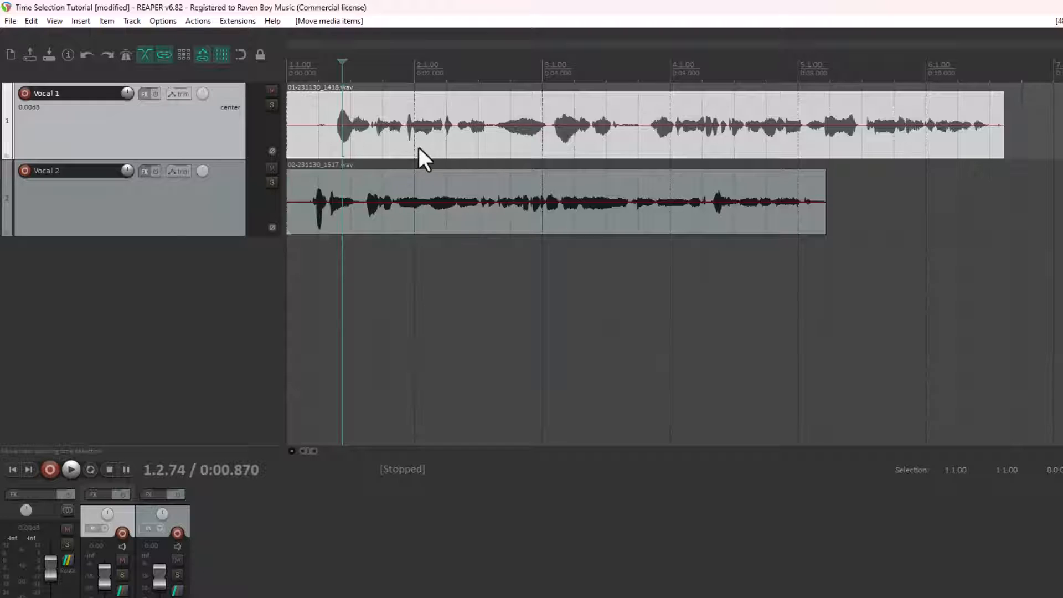
{"action": "left_click", "coordinate": [400, 257]}
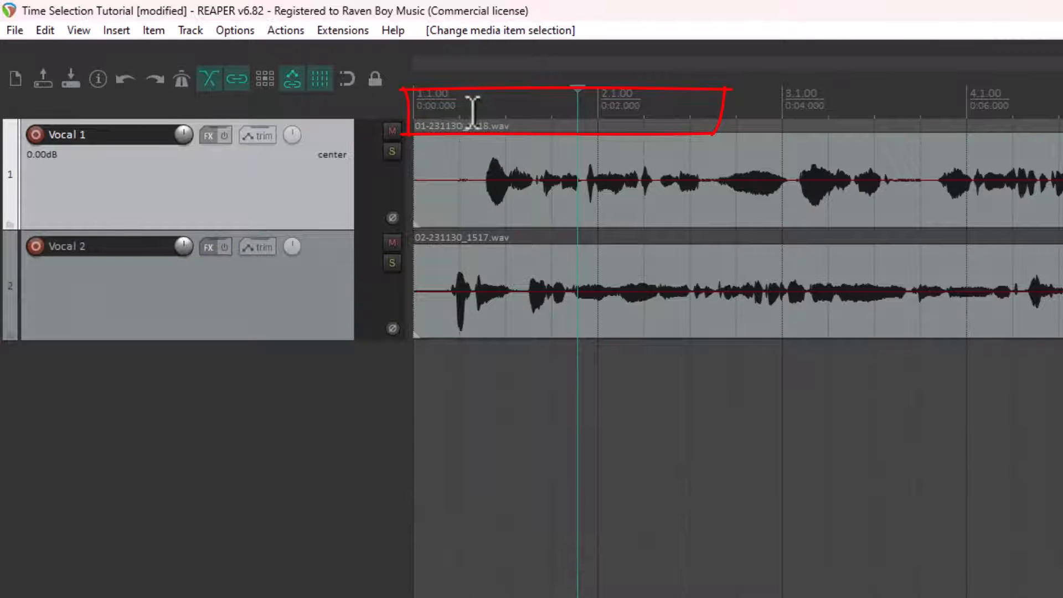
Step: Make and clear a time selection on the ruler and another in the empty area below the tracks, each ending at about 3.2 s
{"action": "left_click_drag", "start_coordinate": [473, 109], "coordinate": [708, 117]}
{"action": "left_click", "coordinate": [452, 382]}
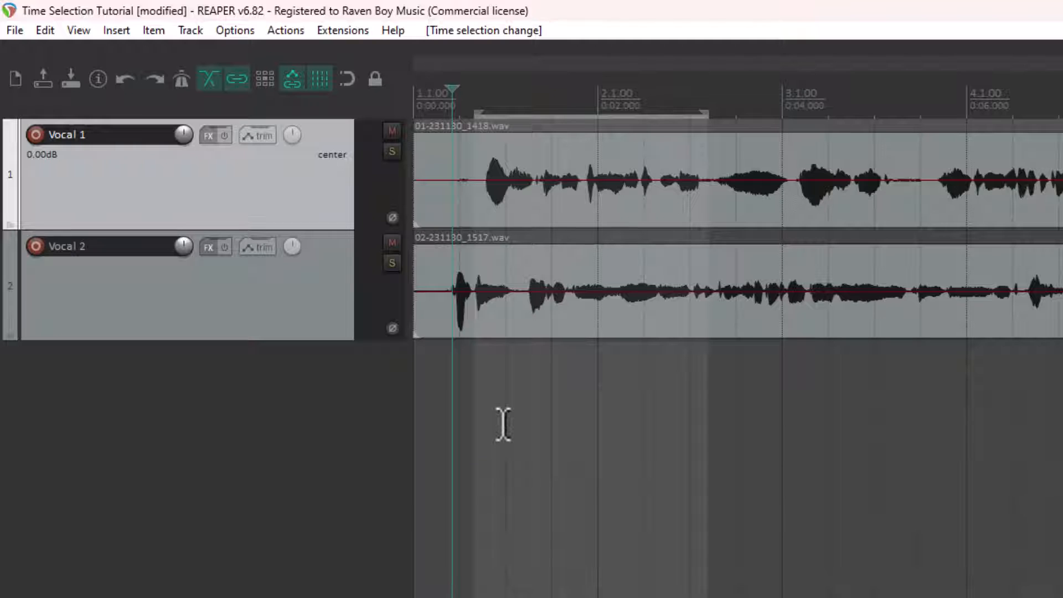
{"action": "key", "text": "Escape"}
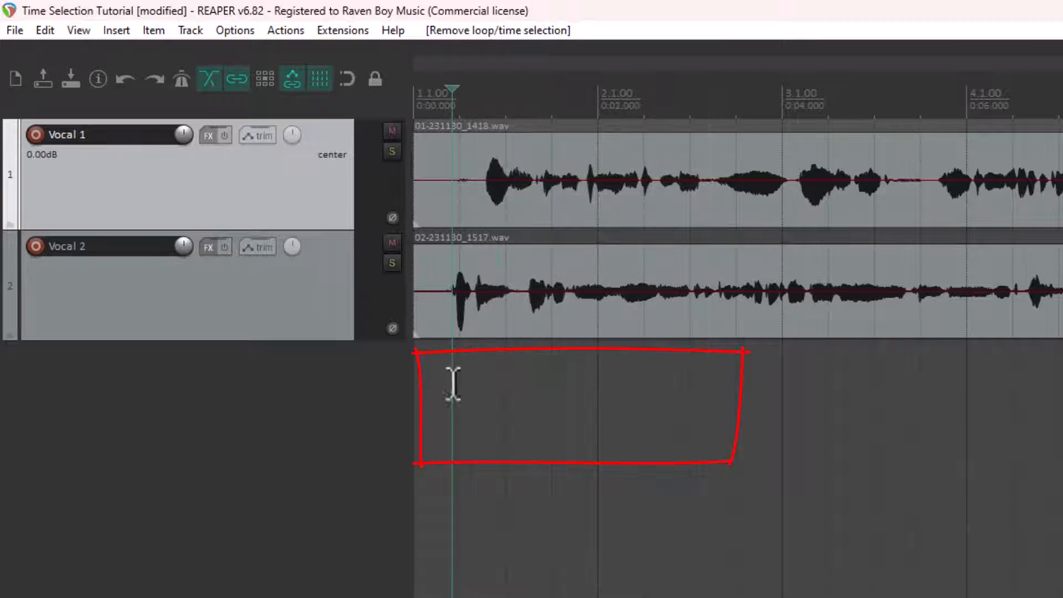
{"action": "left_click_drag", "start_coordinate": [453, 384], "coordinate": [715, 427]}
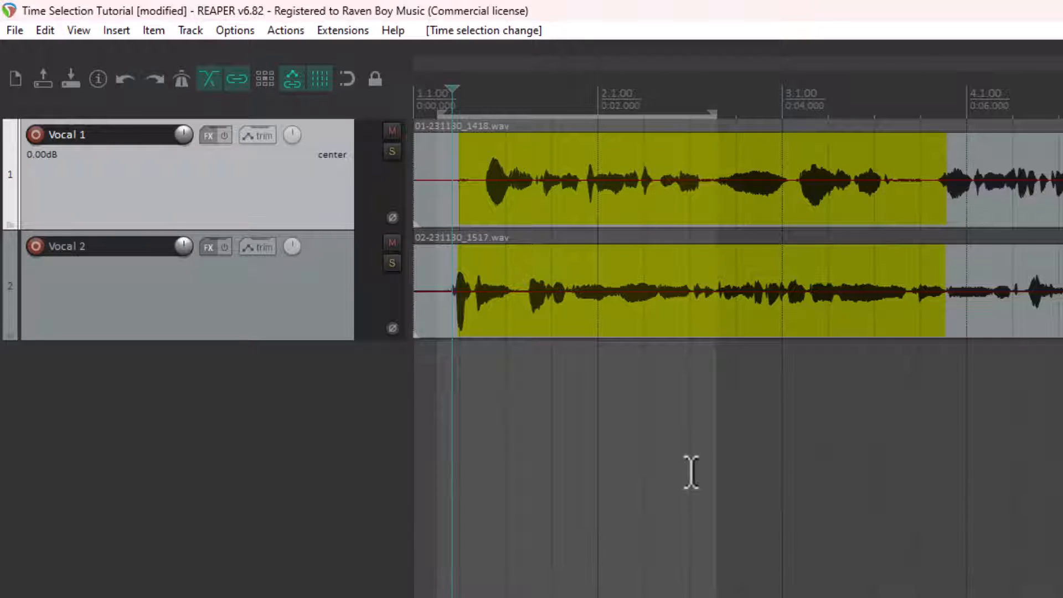
{"action": "left_click", "coordinate": [628, 427]}
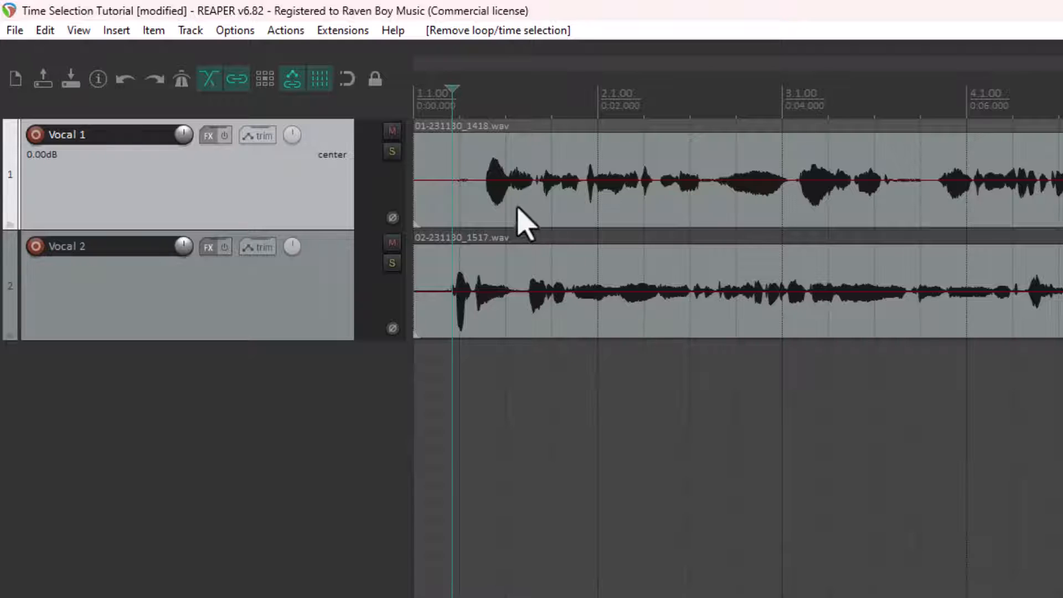
Step: Try to make a time selection directly over the Vocal 1 item's waveform
{"action": "mouse_move", "coordinate": [506, 209]}
{"action": "left_mouse_down"}
{"action": "mouse_move", "coordinate": [684, 201]}
{"action": "mouse_move", "coordinate": [492, 209]}
{"action": "left_mouse_up"}
{"action": "left_click", "coordinate": [571, 413]}
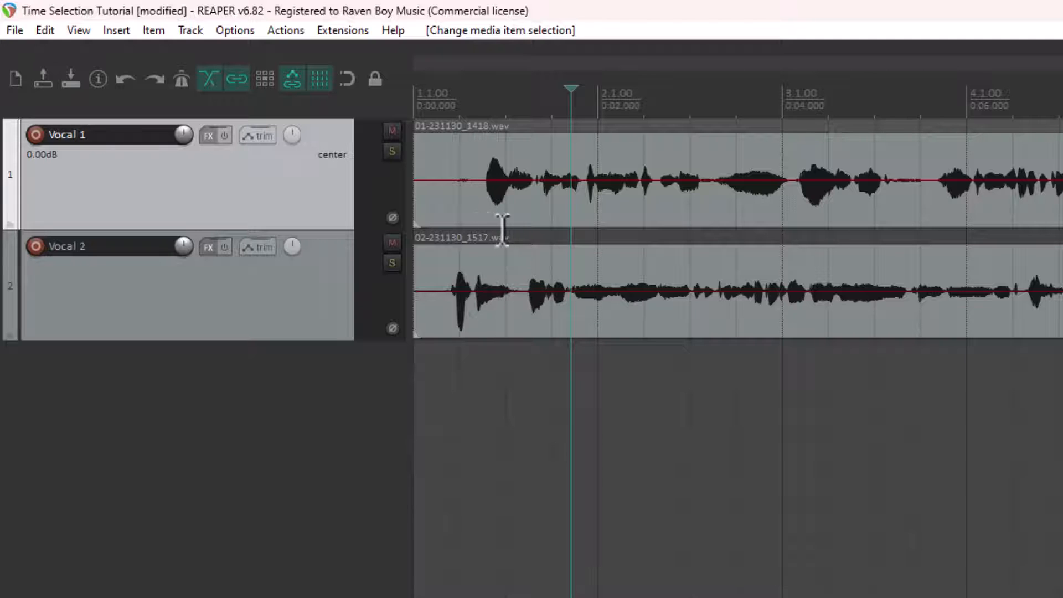
{"action": "key", "text": "Escape"}
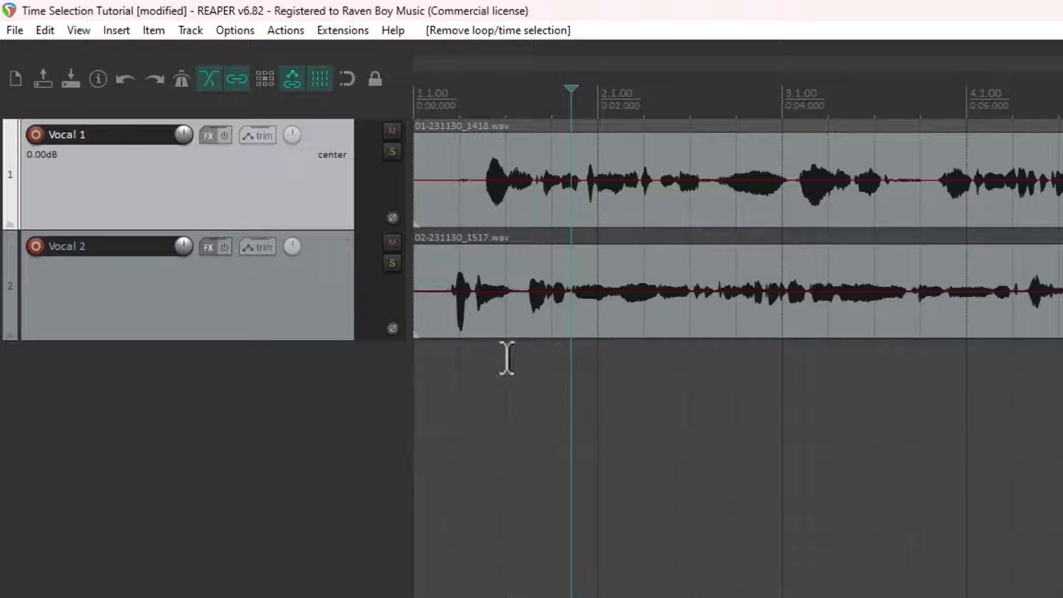
{"action": "mouse_move", "coordinate": [479, 201]}
{"action": "left_mouse_down"}
{"action": "mouse_move", "coordinate": [531, 205]}
{"action": "mouse_move", "coordinate": [477, 206]}
{"action": "left_mouse_up"}
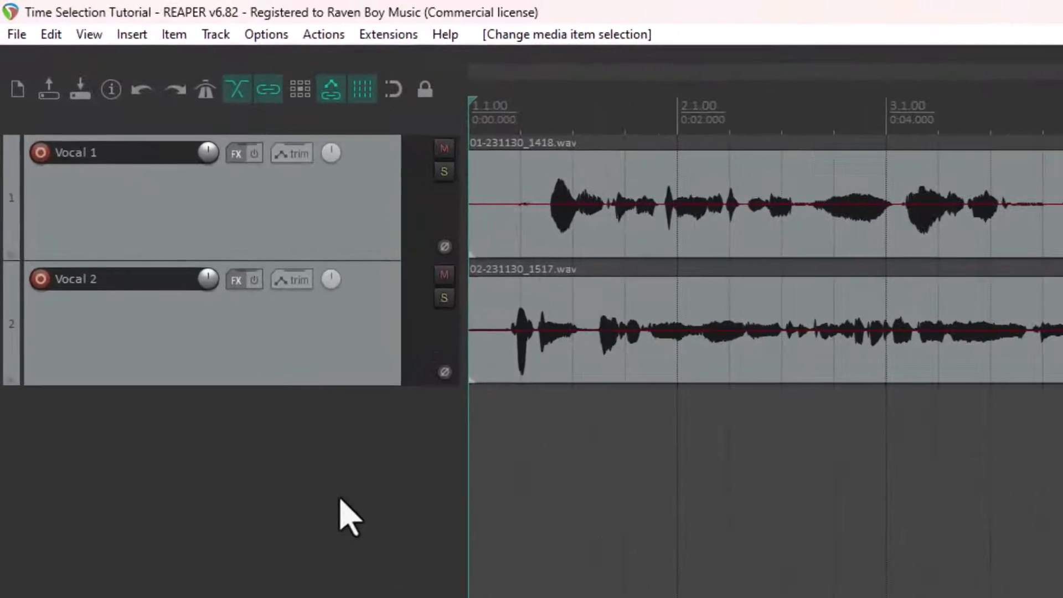
Step: Open the preferences at the Mouse Modifiers page under Editing Behavior
{"action": "left_click", "coordinate": [265, 35]}
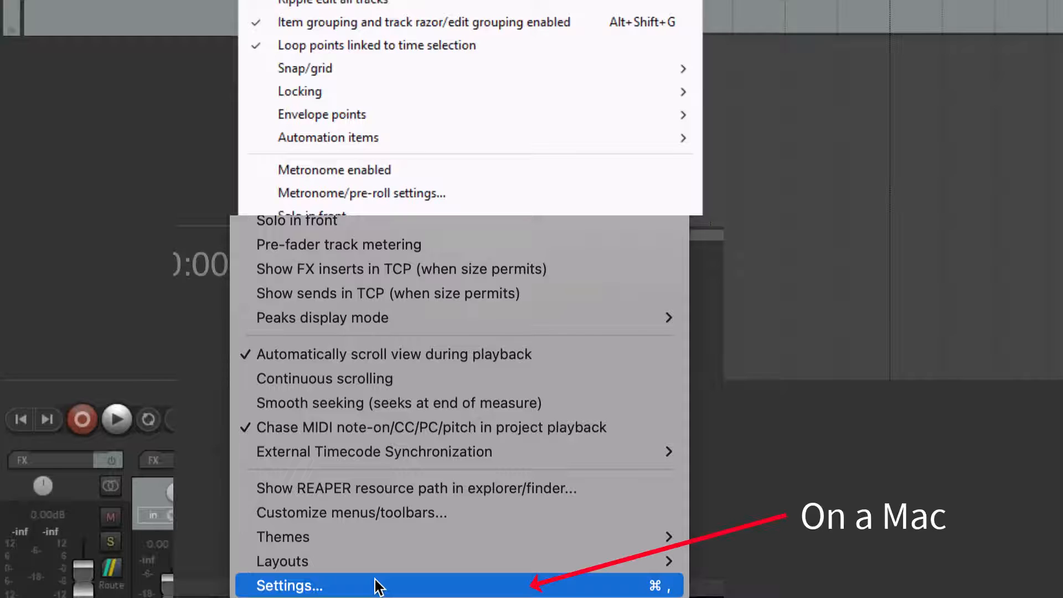
{"action": "left_click", "coordinate": [374, 586]}
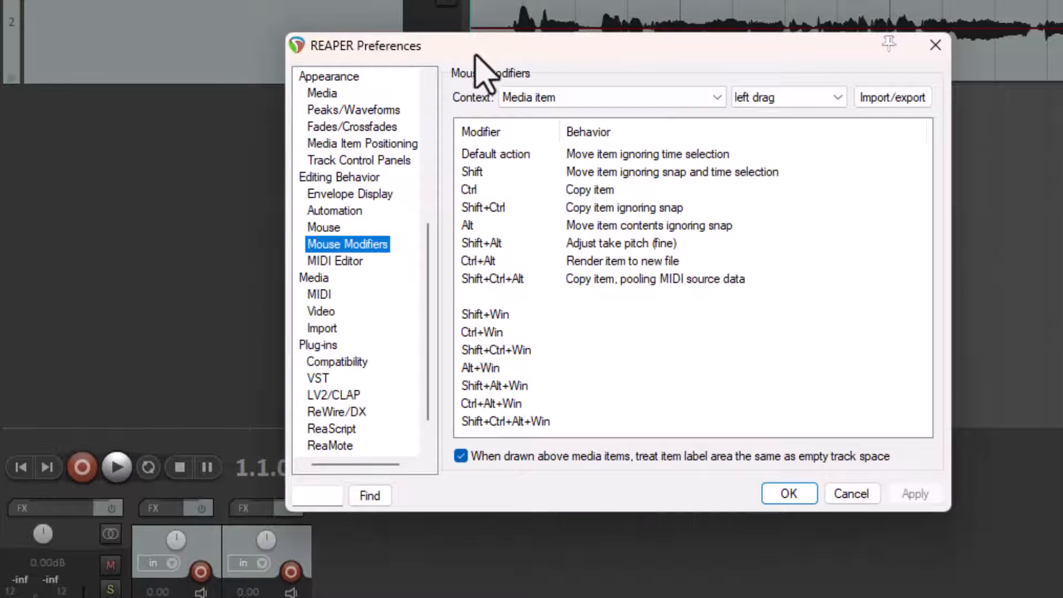
{"action": "left_click_drag", "start_coordinate": [419, 247], "coordinate": [454, 94]}
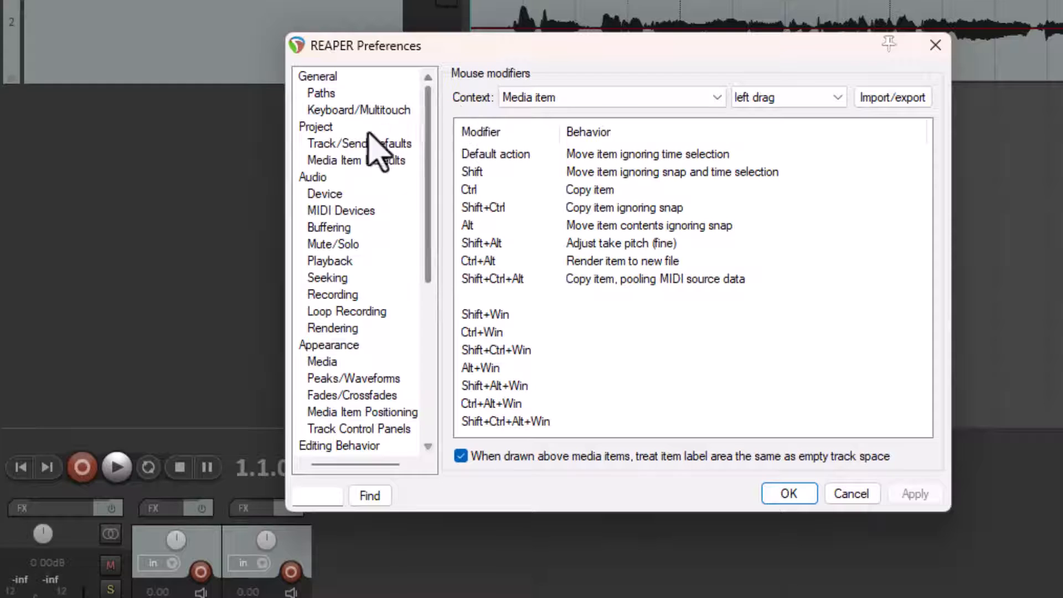
{"action": "left_click_drag", "start_coordinate": [428, 145], "coordinate": [432, 216]}
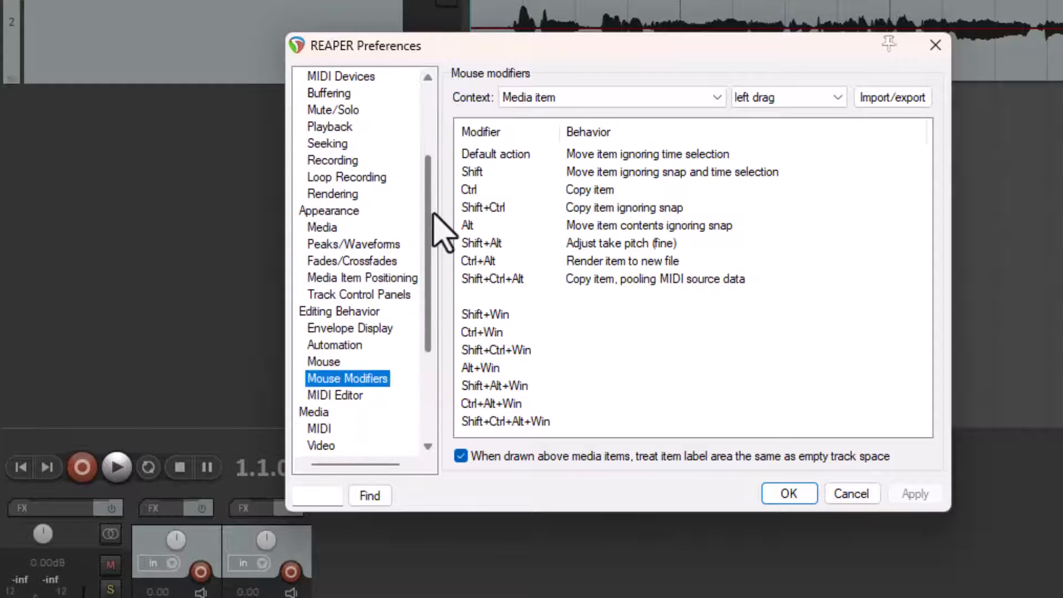
{"action": "left_click", "coordinate": [320, 312]}
{"action": "left_click", "coordinate": [335, 381]}
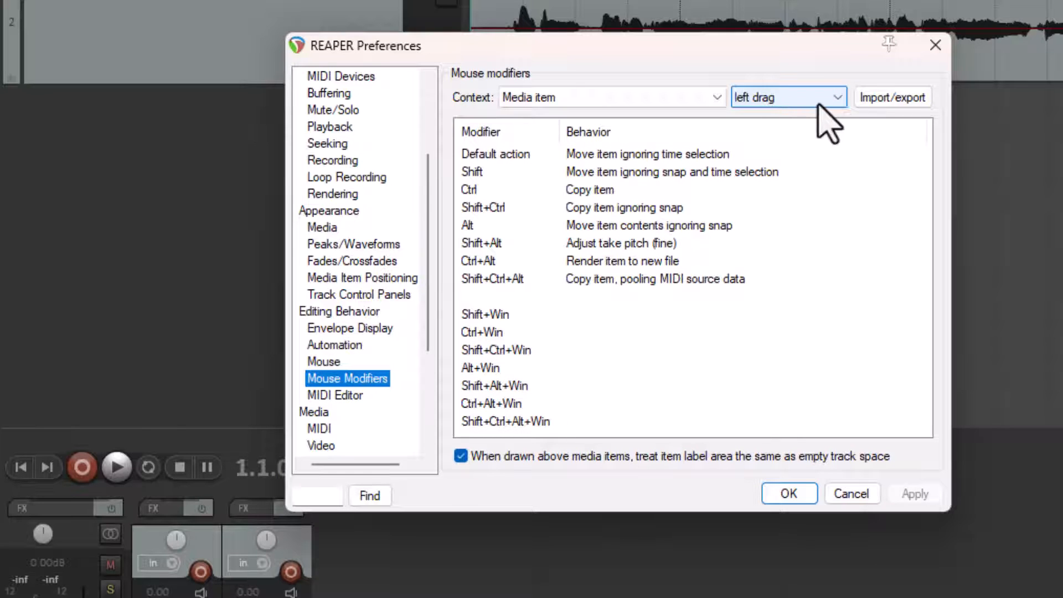
Step: Check the available mouse modifier contexts and keep Media item with left drag as the combination to edit
{"action": "left_click", "coordinate": [835, 99]}
{"action": "left_click", "coordinate": [775, 145]}
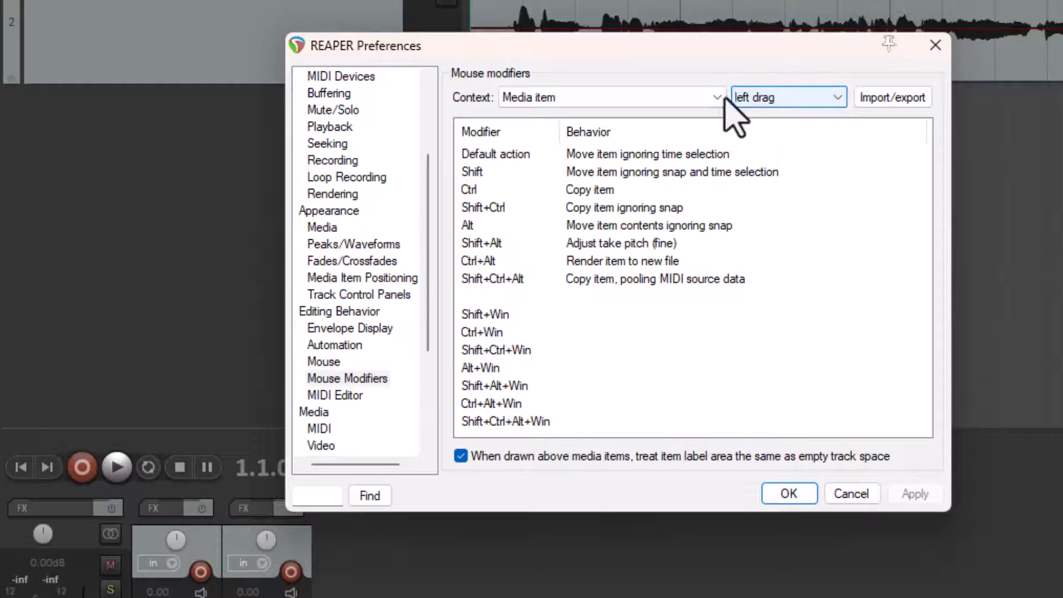
{"action": "left_click", "coordinate": [585, 100]}
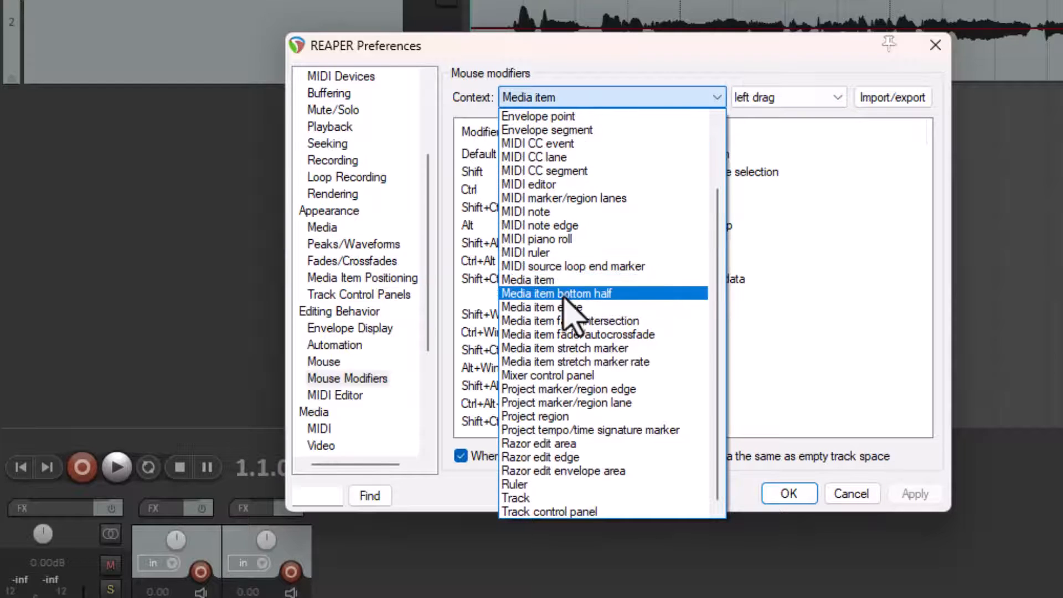
{"action": "left_click", "coordinate": [631, 59]}
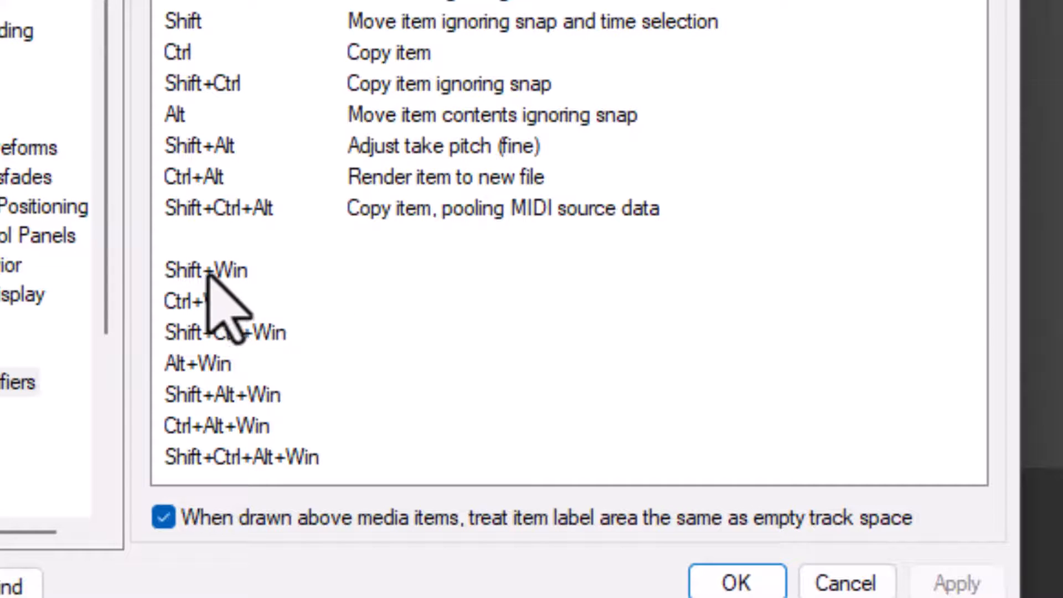
Step: Assign the marquee select items option that sets the time selection to the unused Shift+Win modifier, apply it, and close the preferences
{"action": "left_click", "coordinate": [209, 271]}
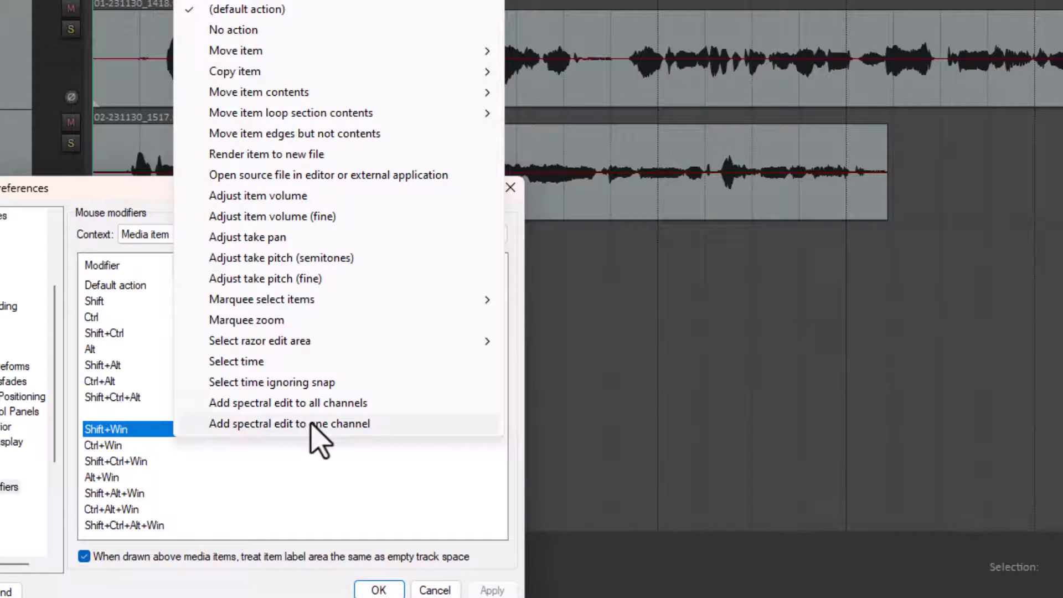
{"action": "mouse_move", "coordinate": [318, 305]}
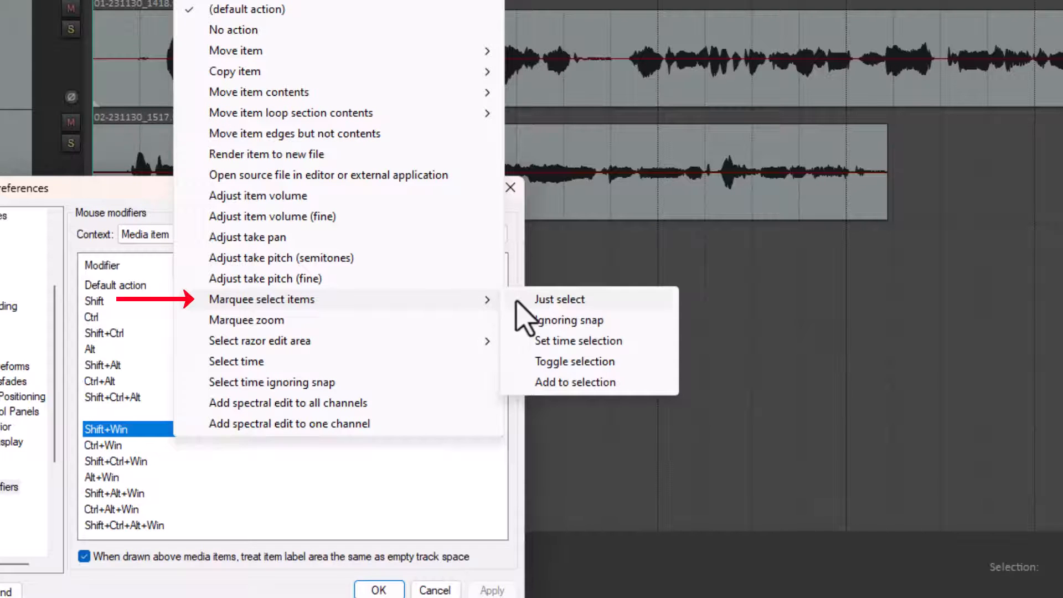
{"action": "left_click", "coordinate": [576, 344]}
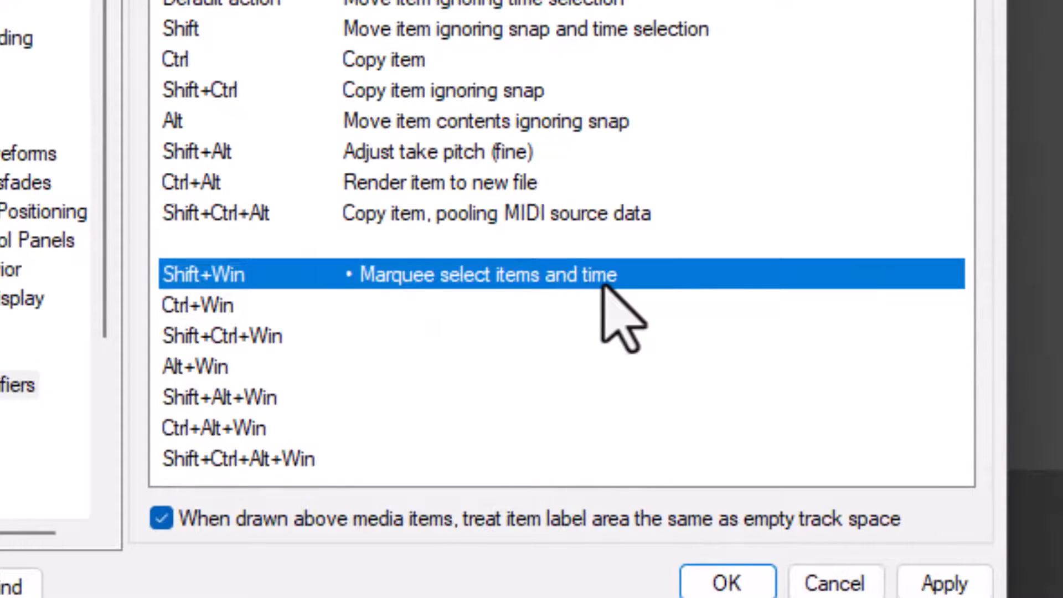
{"action": "left_click", "coordinate": [945, 583]}
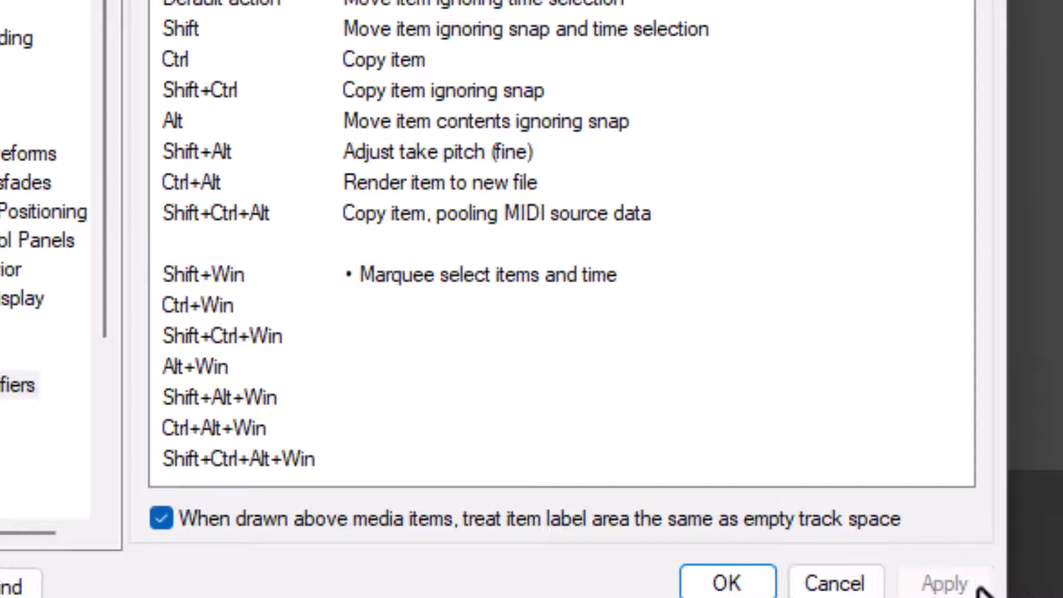
{"action": "left_click", "coordinate": [855, 580]}
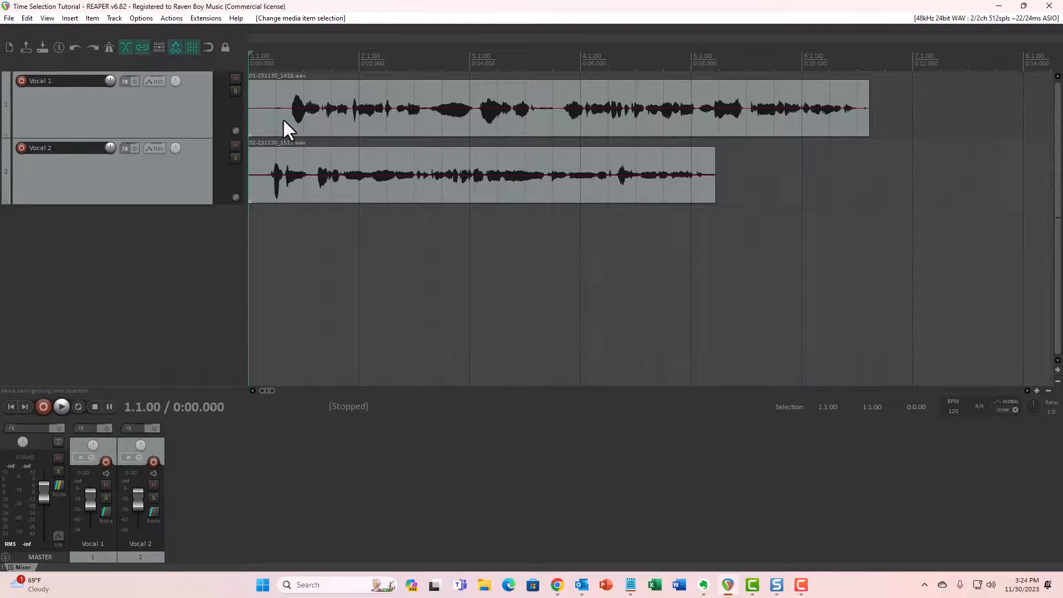
Step: Test the new modifier with a marquee time selection of about 0.7 to 3.2 s over the Vocal 1 item, and clear the time selection
{"action": "mouse_move", "coordinate": [282, 118]}
{"action": "left_mouse_down"}
{"action": "mouse_move", "coordinate": [321, 133]}
{"action": "mouse_move", "coordinate": [491, 118]}
{"action": "mouse_move", "coordinate": [280, 123]}
{"action": "mouse_move", "coordinate": [302, 122]}
{"action": "left_mouse_up"}
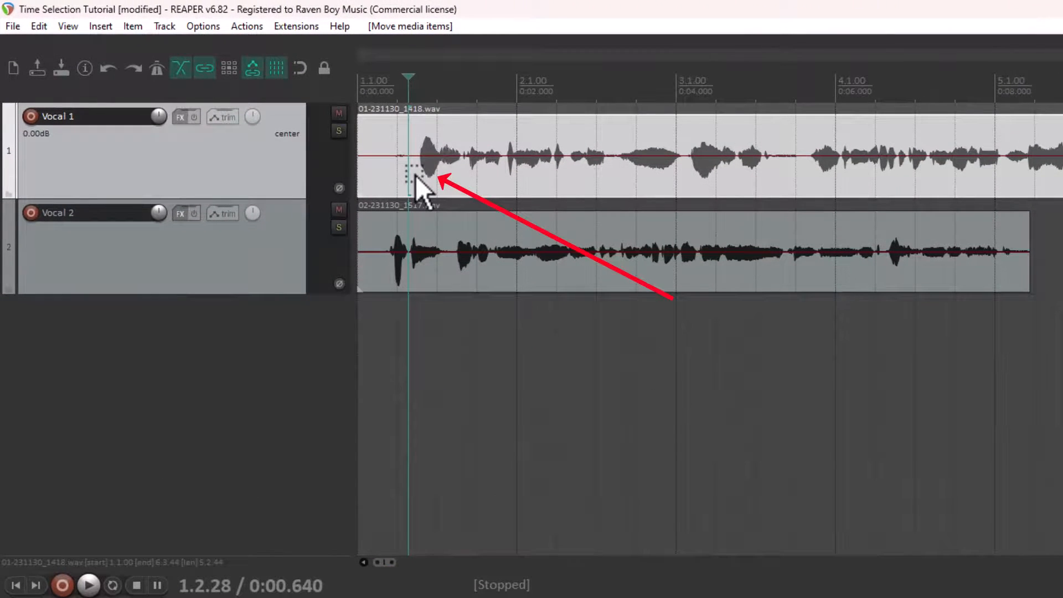
{"action": "left_click_drag", "start_coordinate": [415, 176], "coordinate": [617, 181]}
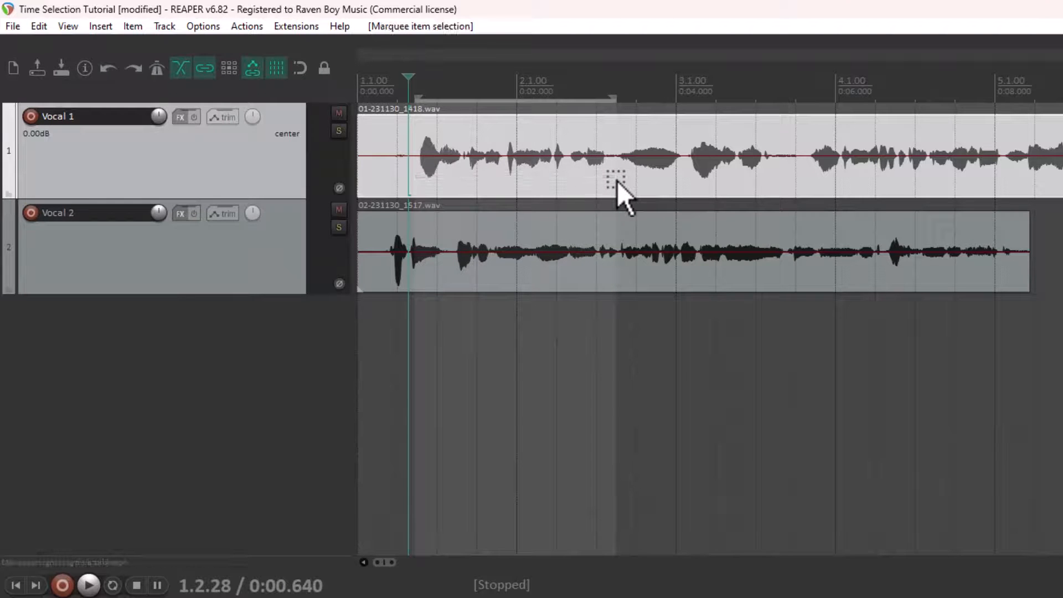
{"action": "left_click", "coordinate": [510, 183]}
{"action": "key", "text": "Escape"}
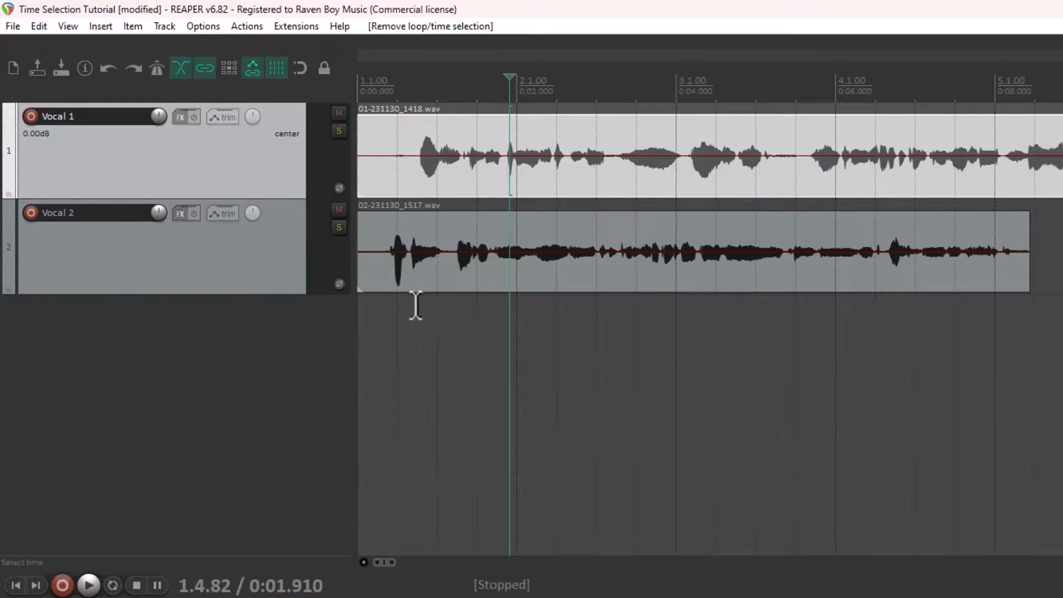
Step: Replace a time selection made below the tracks with a marquee time selection of about 0.7 to 3.2 s over the Vocal 1 item
{"action": "left_click_drag", "start_coordinate": [416, 305], "coordinate": [608, 341]}
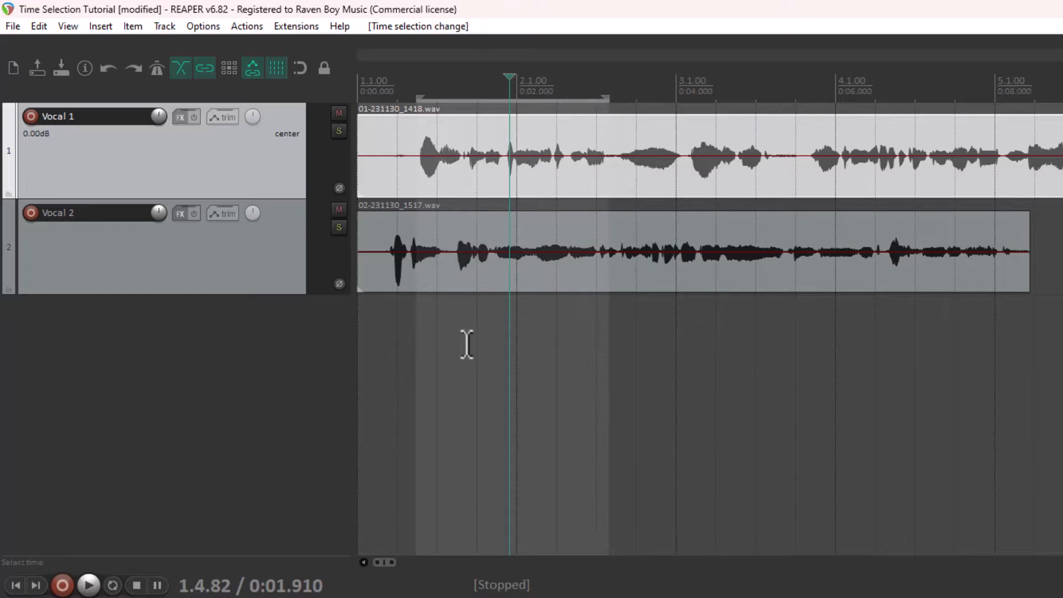
{"action": "key", "text": "Escape"}
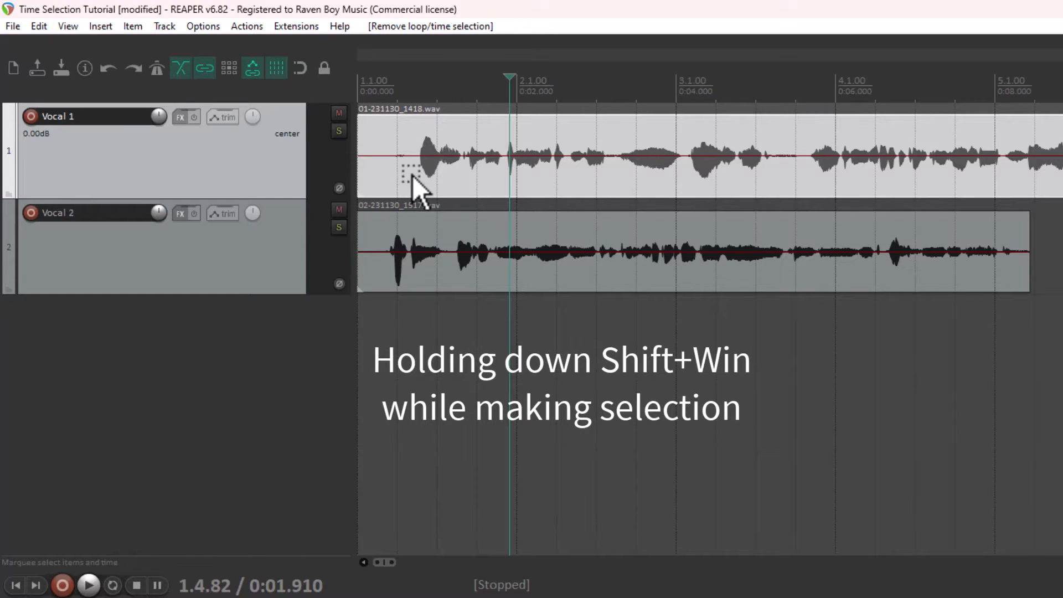
{"action": "left_click_drag", "start_coordinate": [409, 168], "coordinate": [615, 181]}
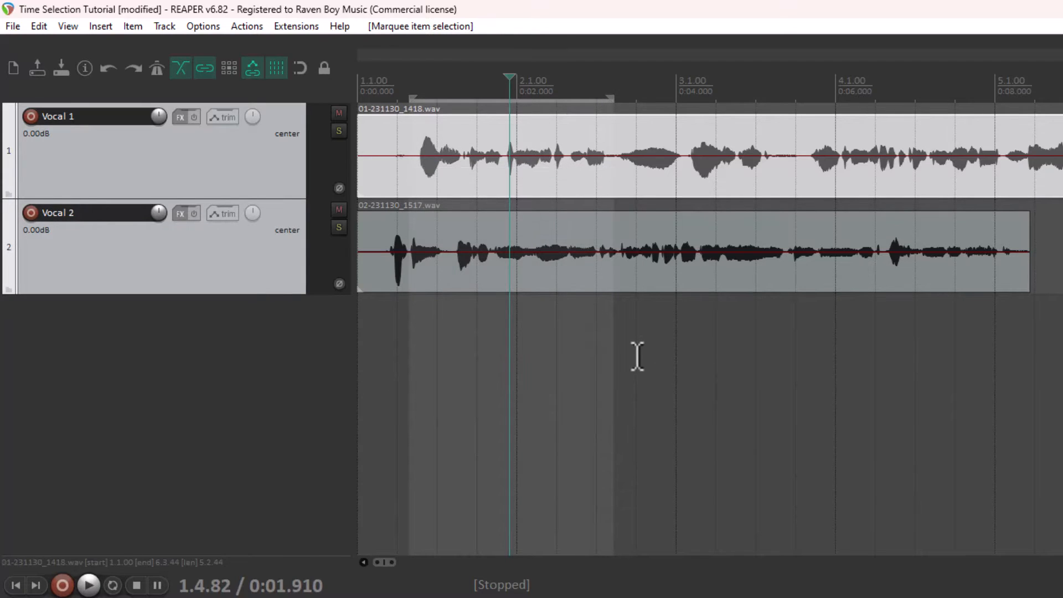